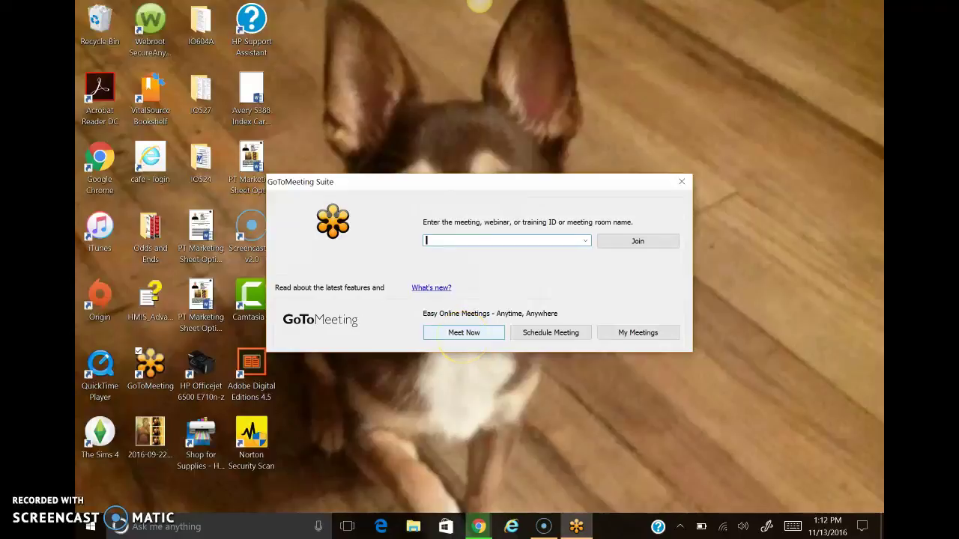
# Start an instant meeting without scheduling it.
pyautogui.click(453, 334)
pyautogui.click(477, 341)
pyautogui.click(471, 334)
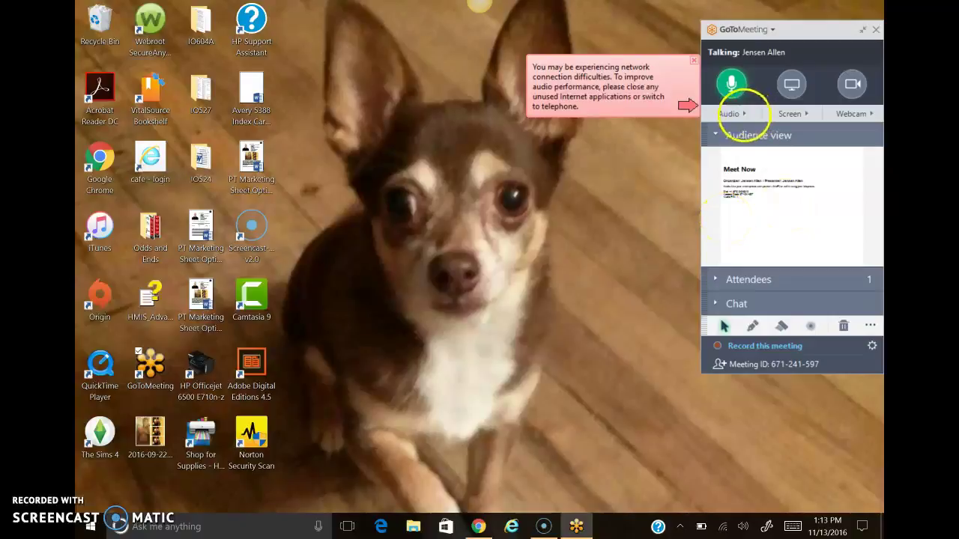
# Switch the meeting audio to phone call and back to computer audio, and mute and unmute the microphone.
pyautogui.click(733, 112)
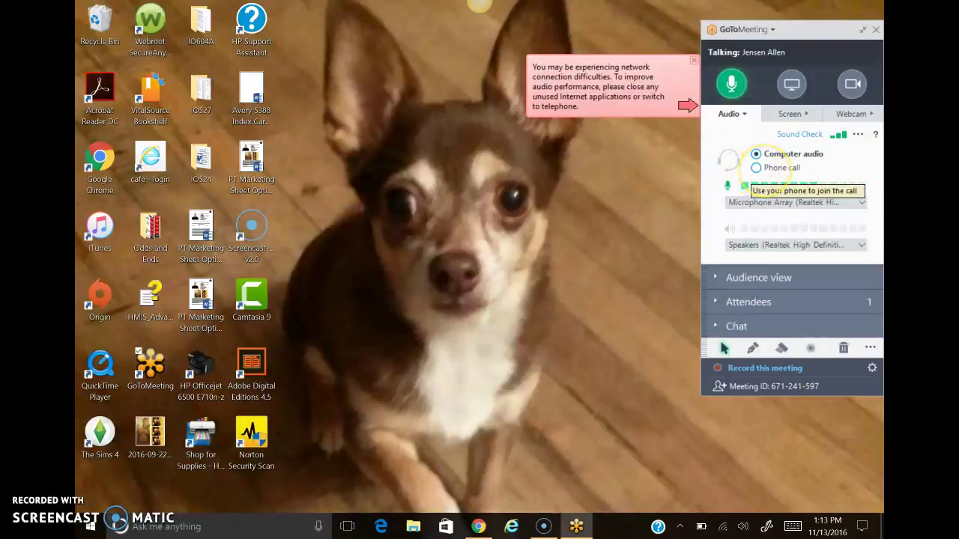
pyautogui.click(756, 168)
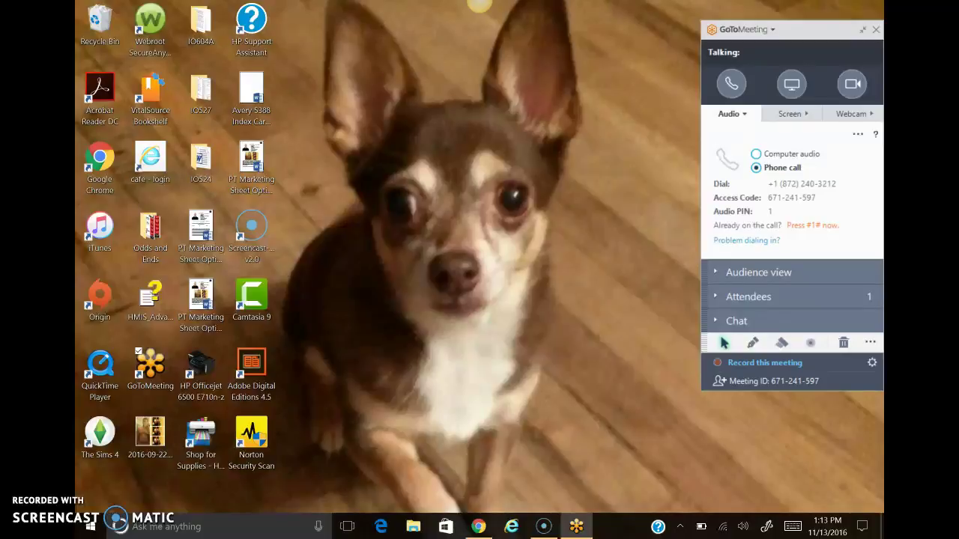
pyautogui.click(756, 153)
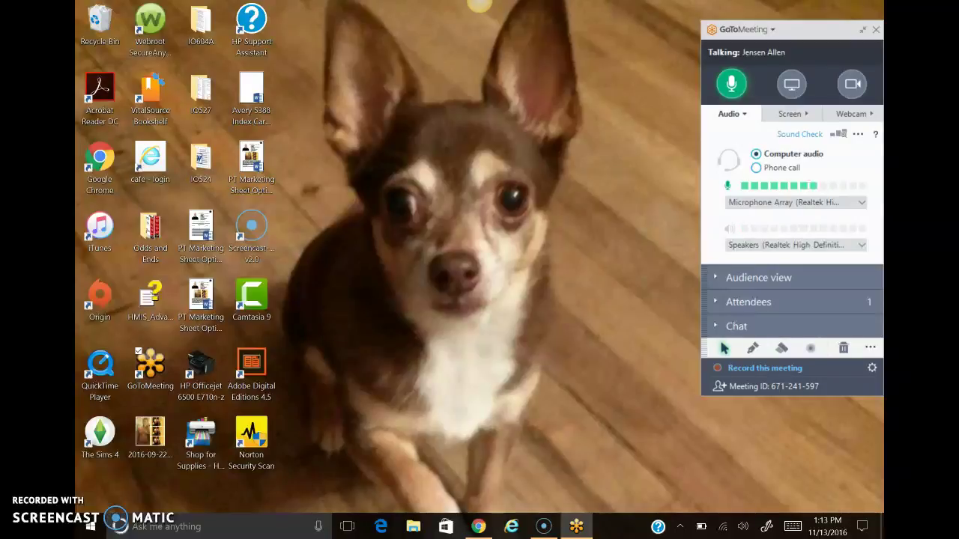
pyautogui.click(732, 83)
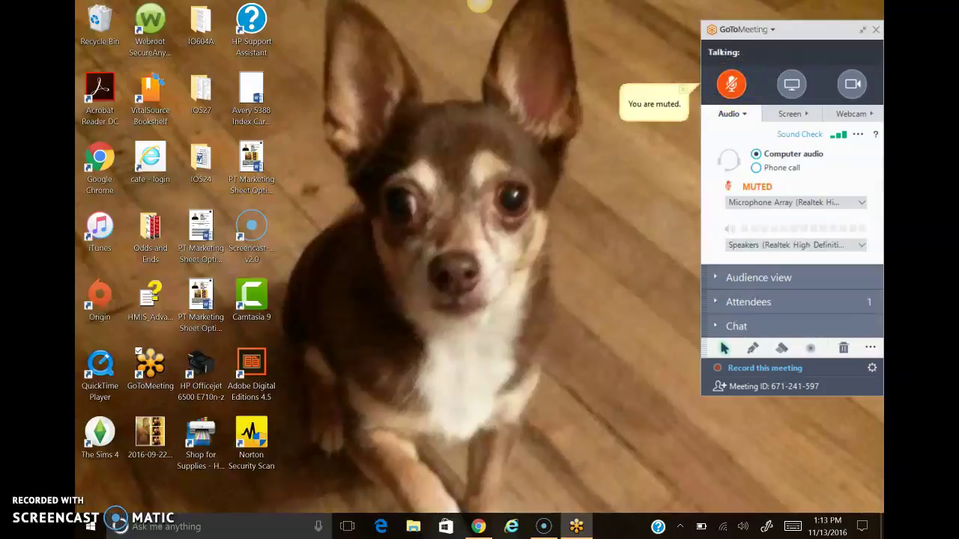
pyautogui.click(732, 83)
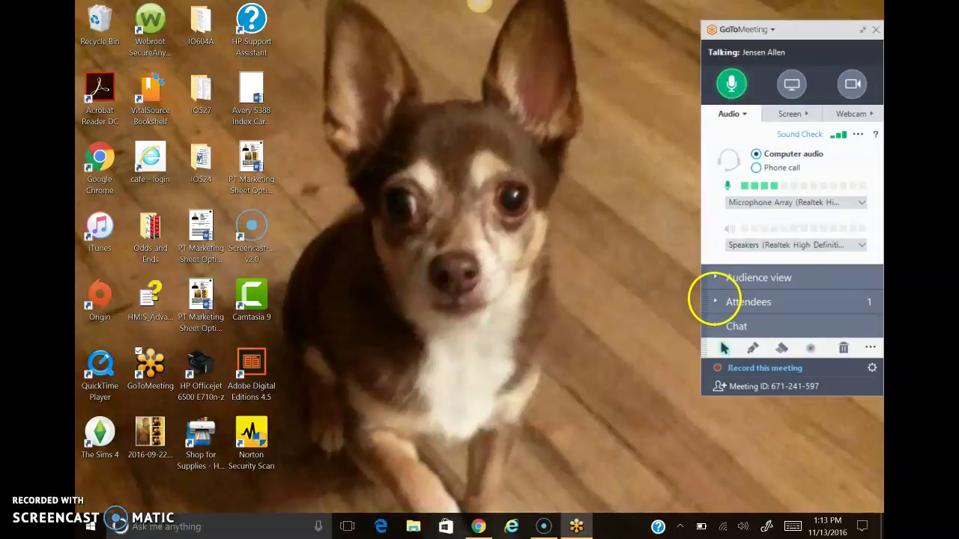
# Expand the attendee list, view the meeting's invitation link, and mute and unmute all other people.
pyautogui.click(717, 301)
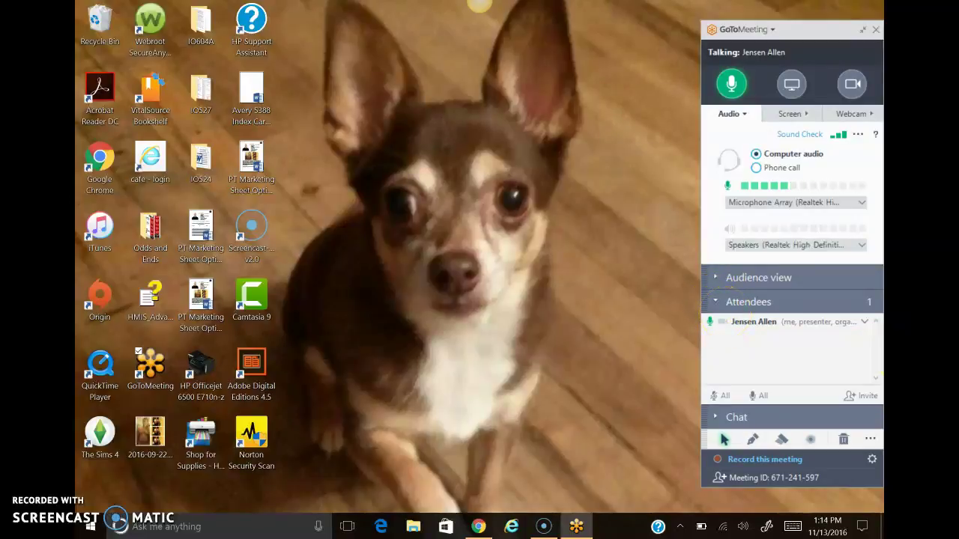
pyautogui.click(861, 395)
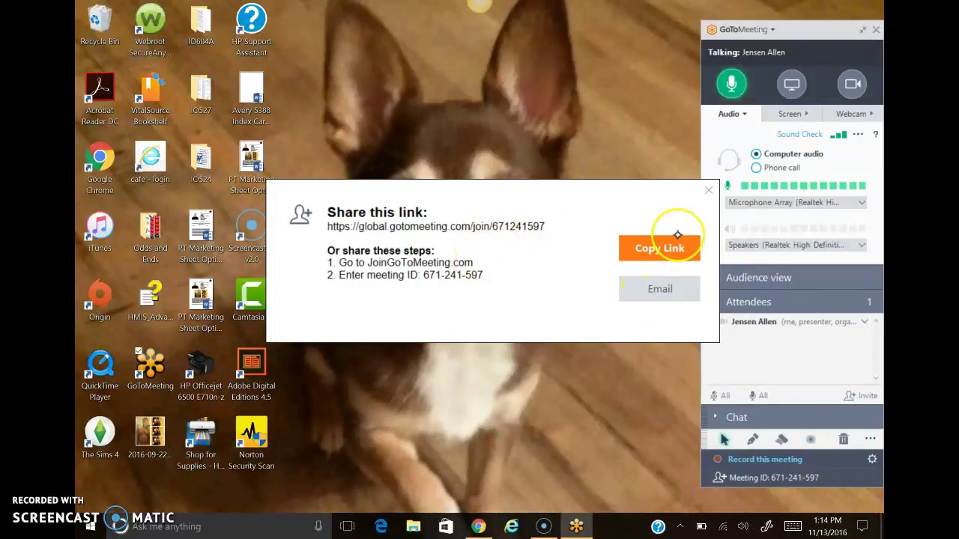
pyautogui.click(706, 193)
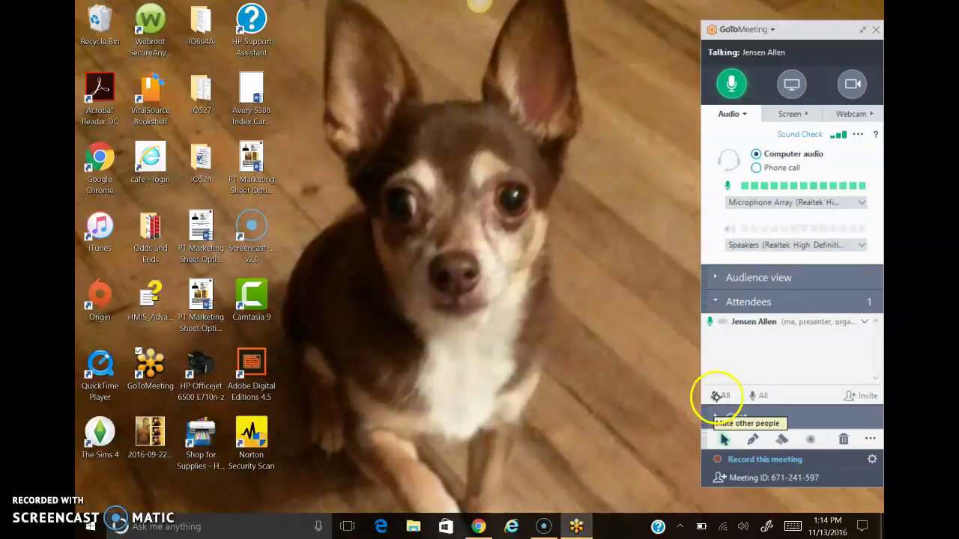
pyautogui.click(717, 396)
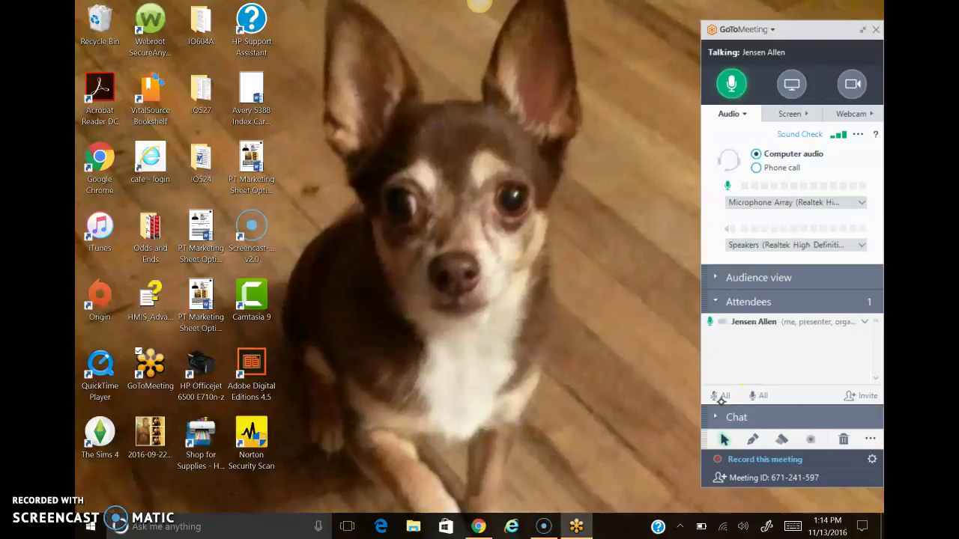
pyautogui.click(758, 394)
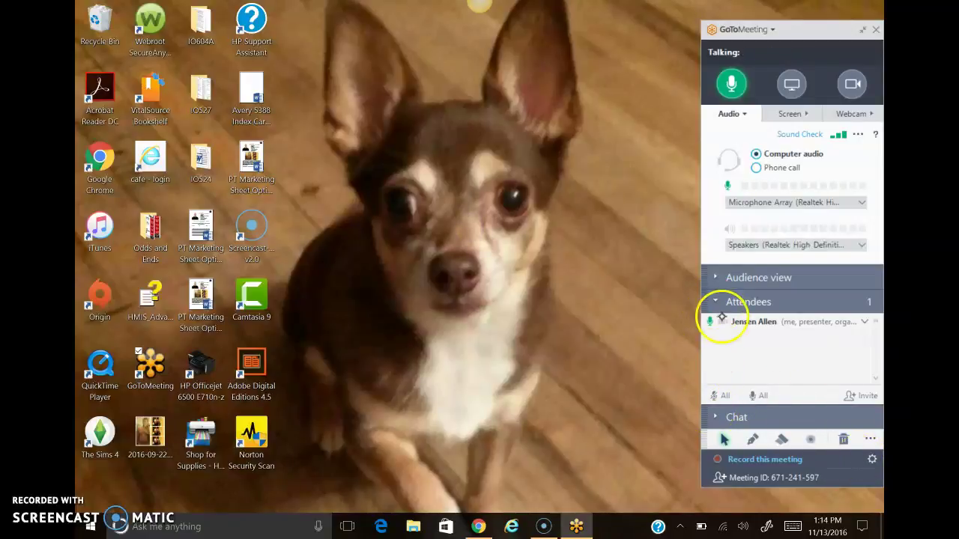
# Expand the chat section to view its message field and recipient choice, and collapse it again.
pyautogui.click(717, 418)
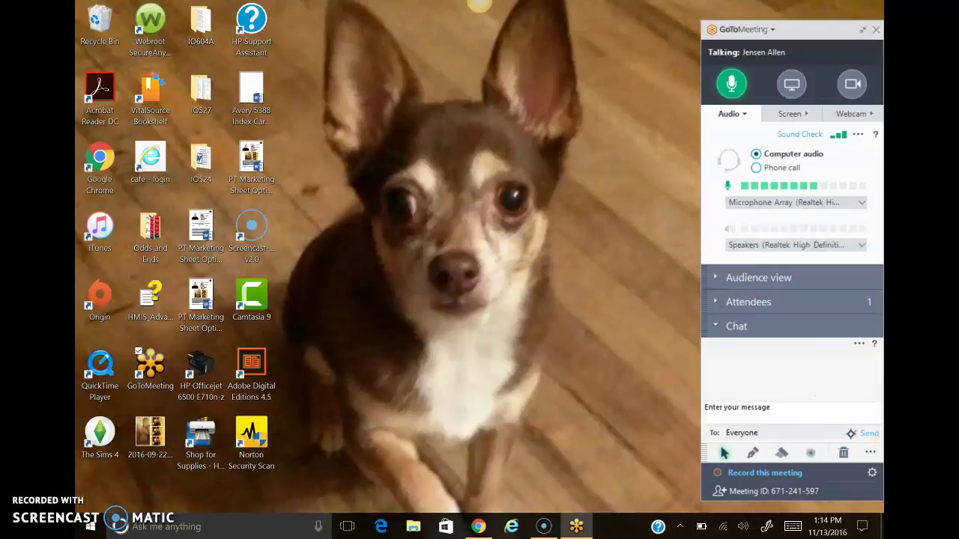
pyautogui.click(788, 450)
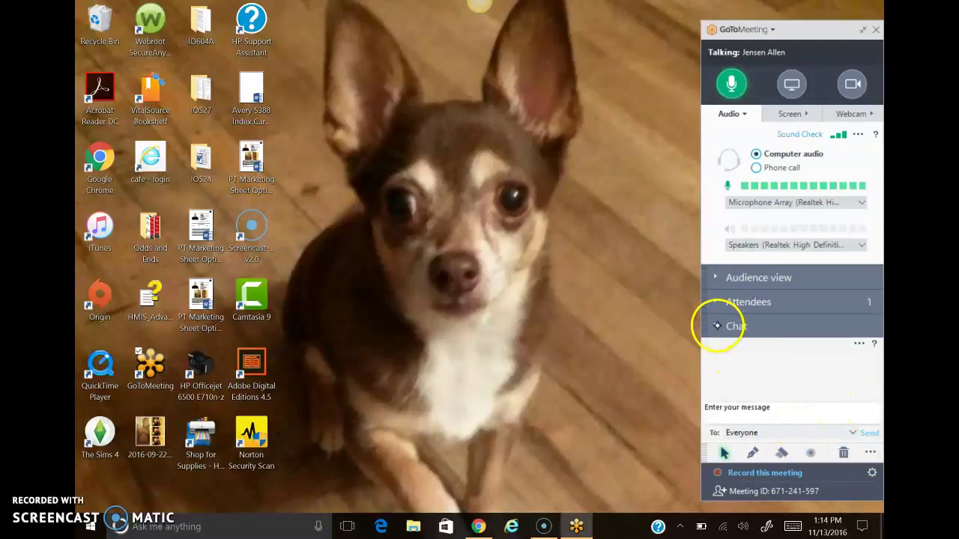
pyautogui.click(742, 326)
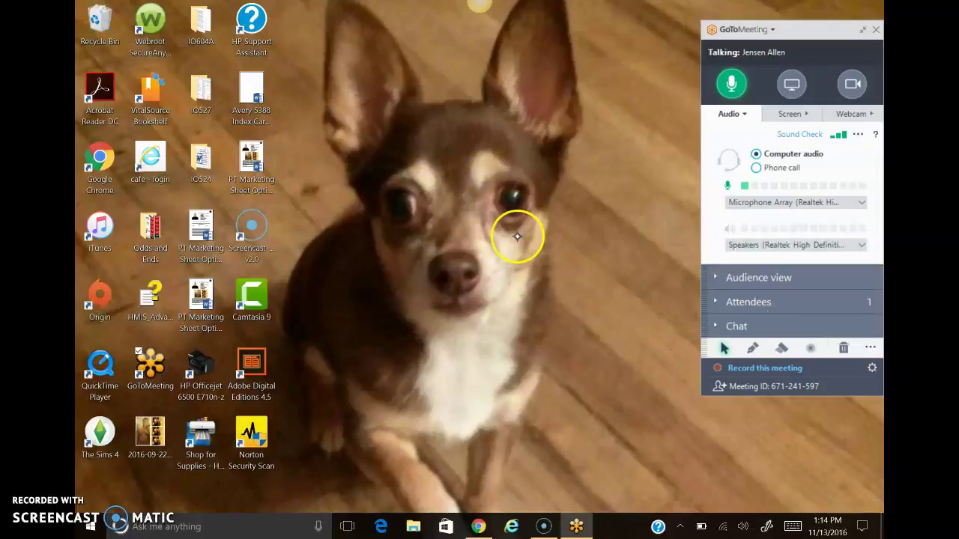
# With the pen drawing tool, handwrite "Draw" diagonally across the desktop and add two parallel diagonal lines beneath it.
pyautogui.moveTo(458, 197); pyautogui.dragTo(524, 311)
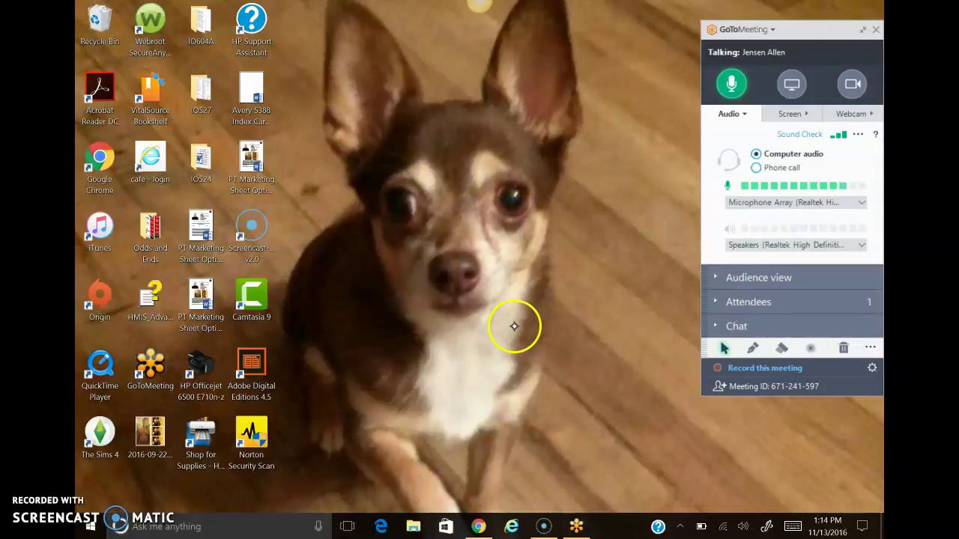
pyautogui.click(752, 345)
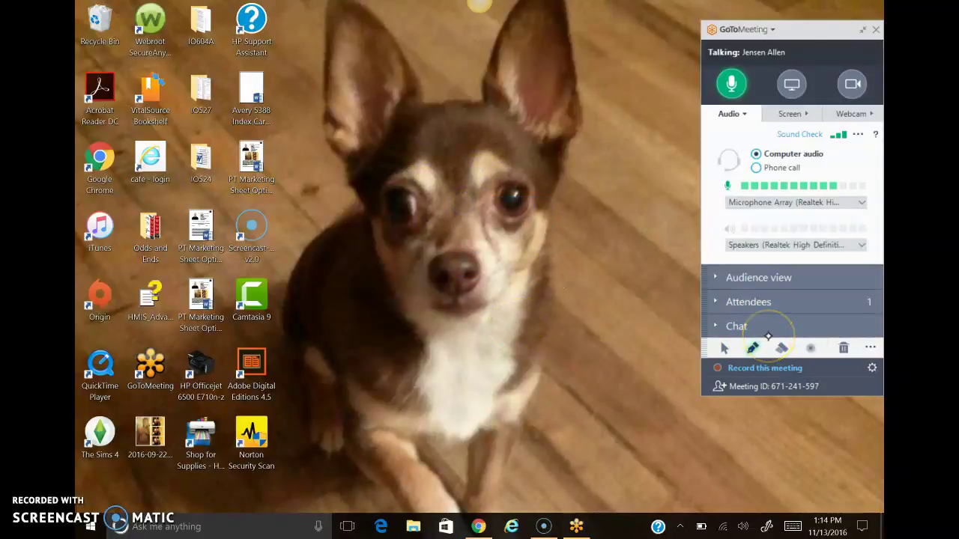
pyautogui.moveTo(336, 310)
pyautogui.mouseDown()
pyautogui.moveTo(317, 295)
pyautogui.moveTo(426, 285)
pyautogui.moveTo(405, 273)
pyautogui.mouseUp()
pyautogui.moveTo(347, 294)
pyautogui.mouseDown()
pyautogui.moveTo(394, 265)
pyautogui.moveTo(437, 278)
pyautogui.moveTo(432, 248)
pyautogui.moveTo(486, 251)
pyautogui.moveTo(473, 229)
pyautogui.moveTo(520, 224)
pyautogui.moveTo(566, 168)
pyautogui.moveTo(559, 153)
pyautogui.mouseUp()
pyautogui.moveTo(449, 415); pyautogui.dragTo(621, 222)
pyautogui.moveTo(504, 410); pyautogui.dragTo(630, 264)
pyautogui.moveTo(460, 246)
pyautogui.mouseDown()
pyautogui.moveTo(466, 231)
pyautogui.moveTo(456, 259)
pyautogui.mouseUp()
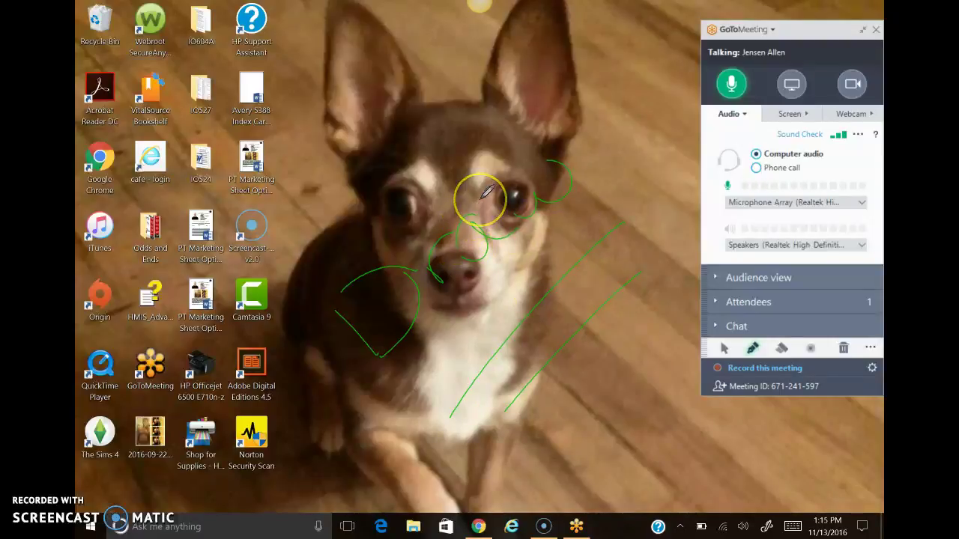
# Expand the audience view and start sharing the screen so the desktop appears in the preview.
pyautogui.click(719, 277)
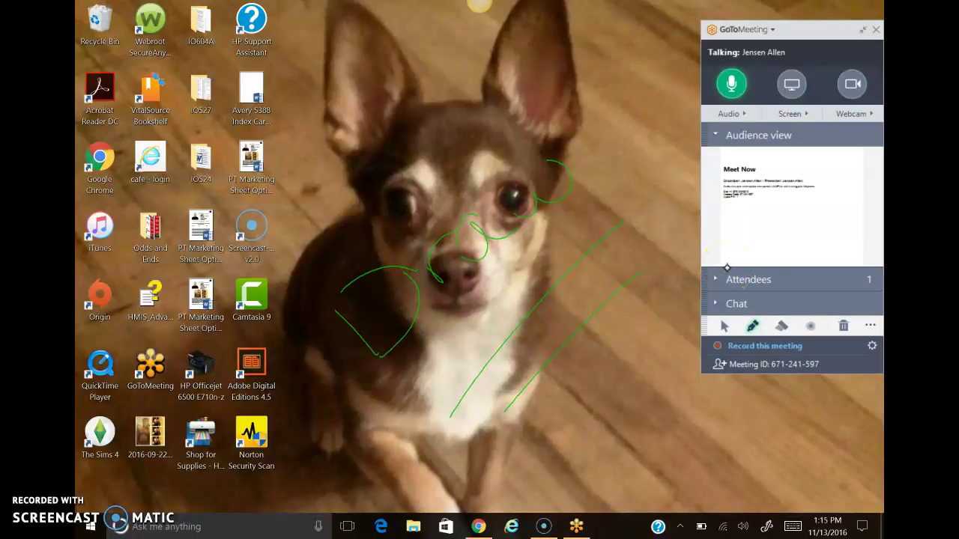
pyautogui.click(792, 84)
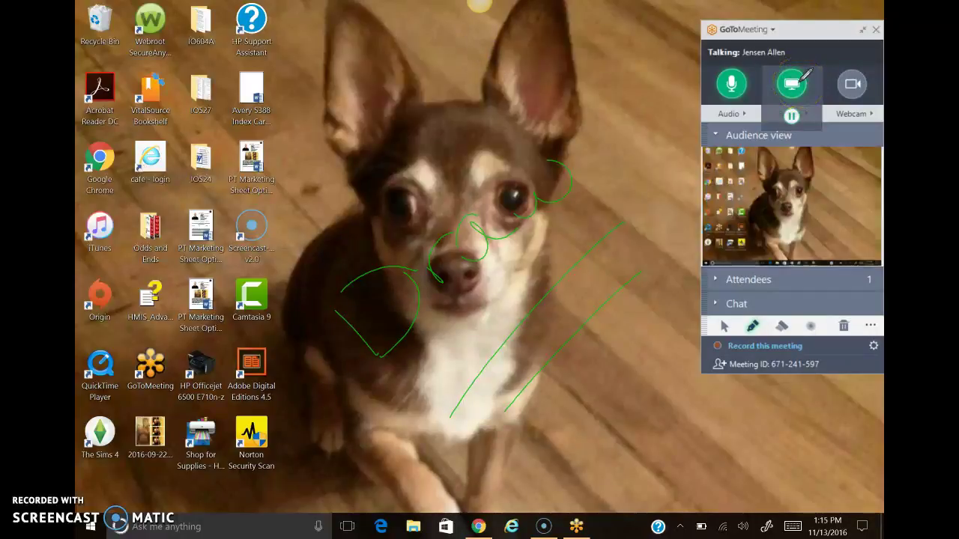
pyautogui.click(810, 215)
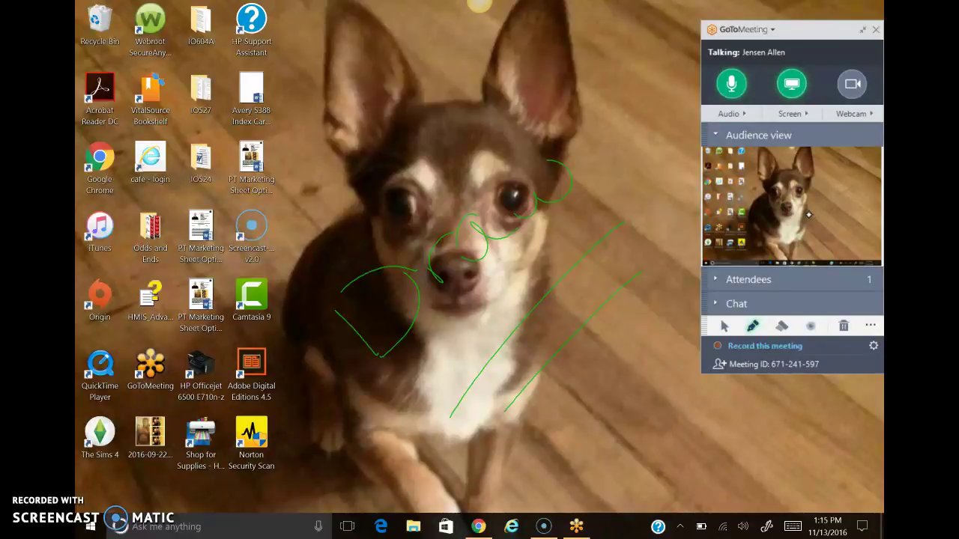
# Draw a yellow heart below the two diagonal lines with the highlighter.
pyautogui.click(781, 325)
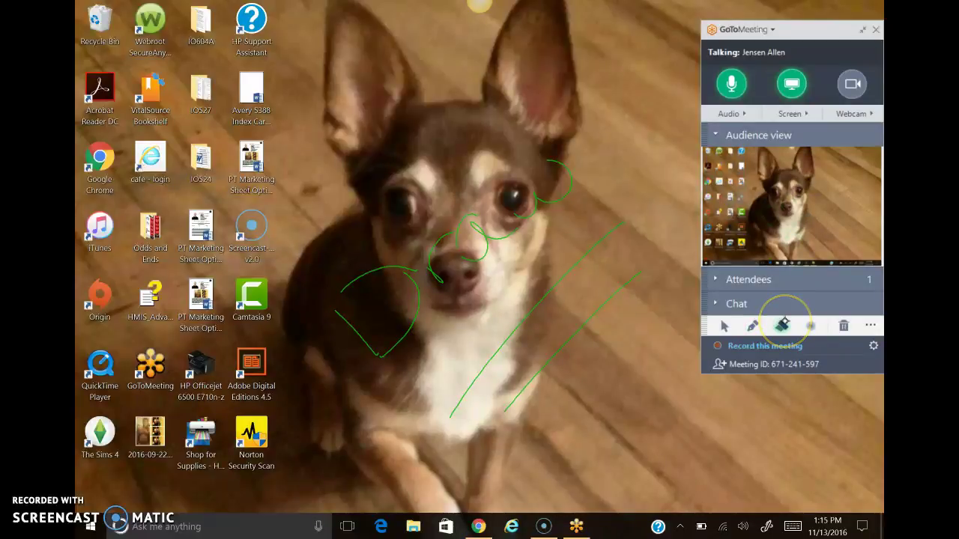
pyautogui.click(782, 325)
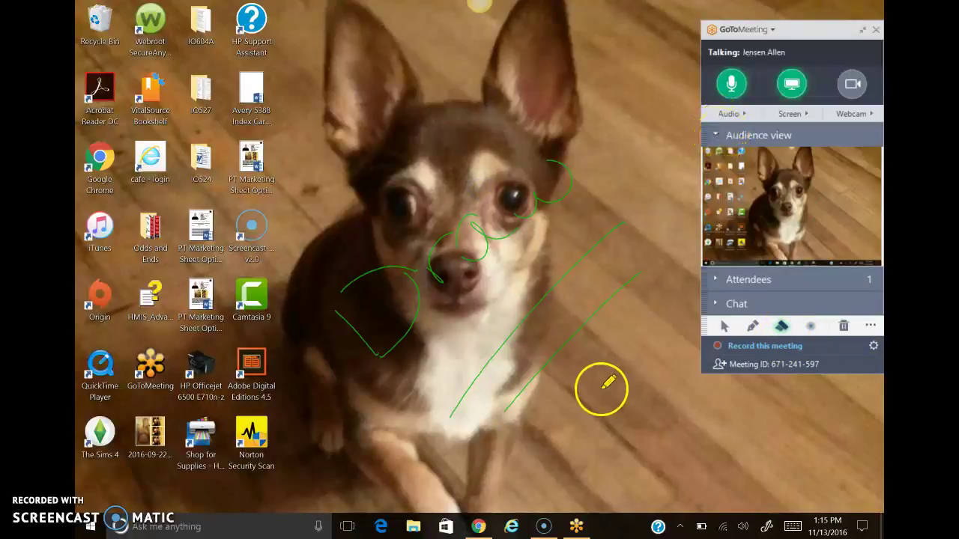
pyautogui.moveTo(582, 417)
pyautogui.mouseDown()
pyautogui.moveTo(561, 381)
pyautogui.moveTo(583, 385)
pyautogui.moveTo(611, 346)
pyautogui.moveTo(616, 411)
pyautogui.moveTo(574, 413)
pyautogui.moveTo(617, 418)
pyautogui.moveTo(622, 406)
pyautogui.mouseUp()
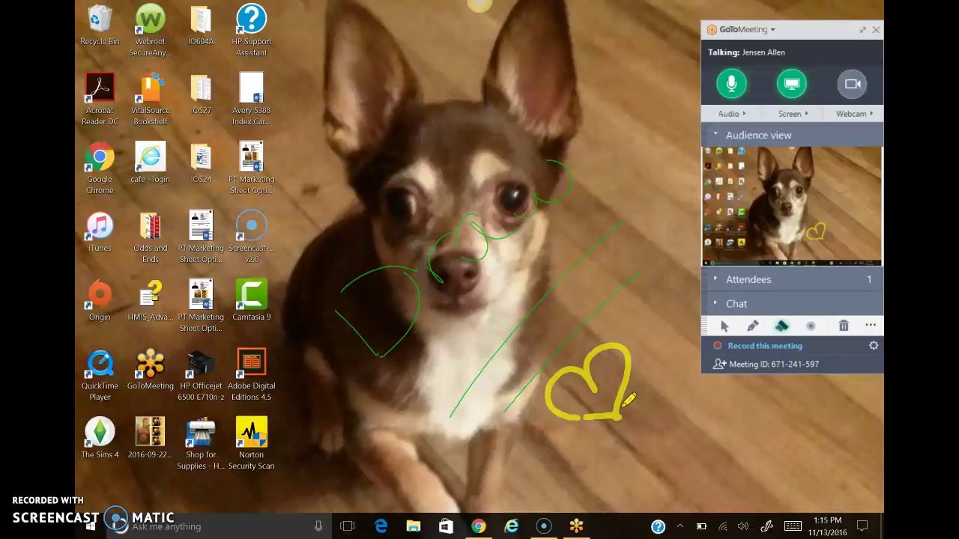
# Change the shared source to "Screen - CLEAN (hide icons, background & taskbar)" in the screen sharing options.
pyautogui.click(803, 115)
pyautogui.click(809, 113)
pyautogui.click(808, 115)
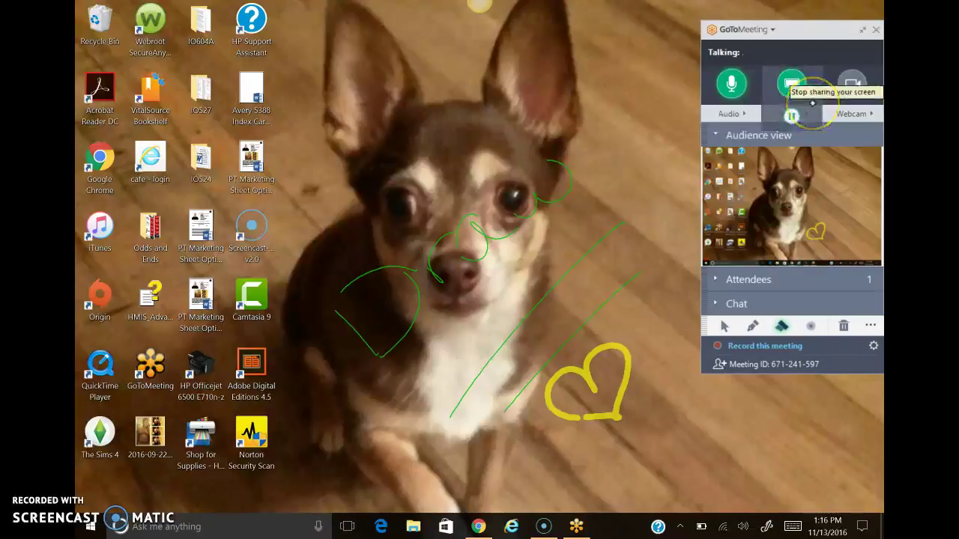
pyautogui.click(839, 131)
pyautogui.click(807, 116)
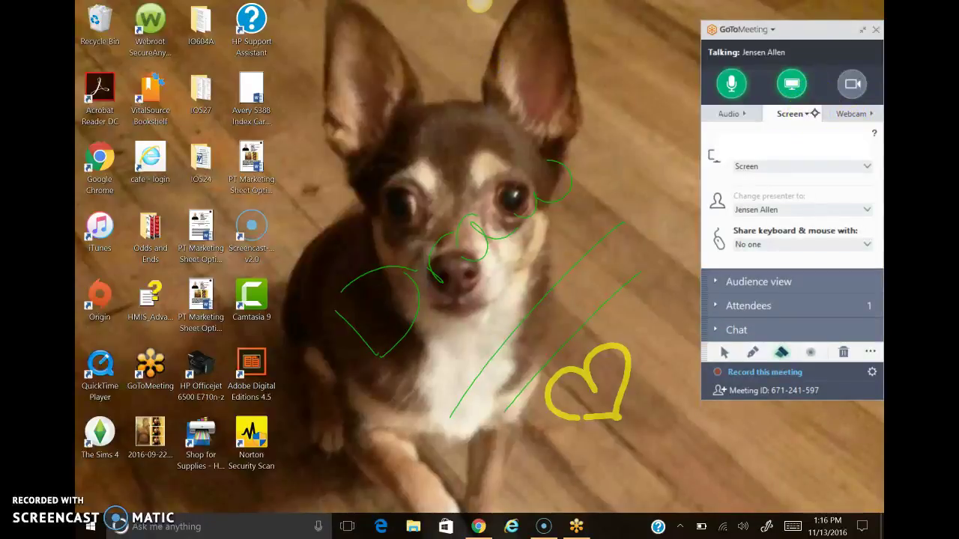
pyautogui.click(865, 165)
pyautogui.click(864, 166)
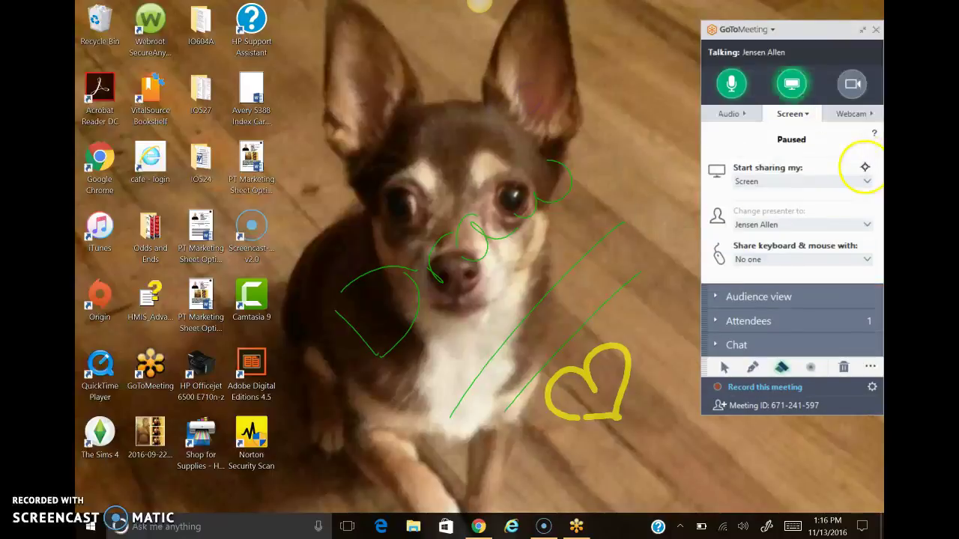
pyautogui.click(861, 180)
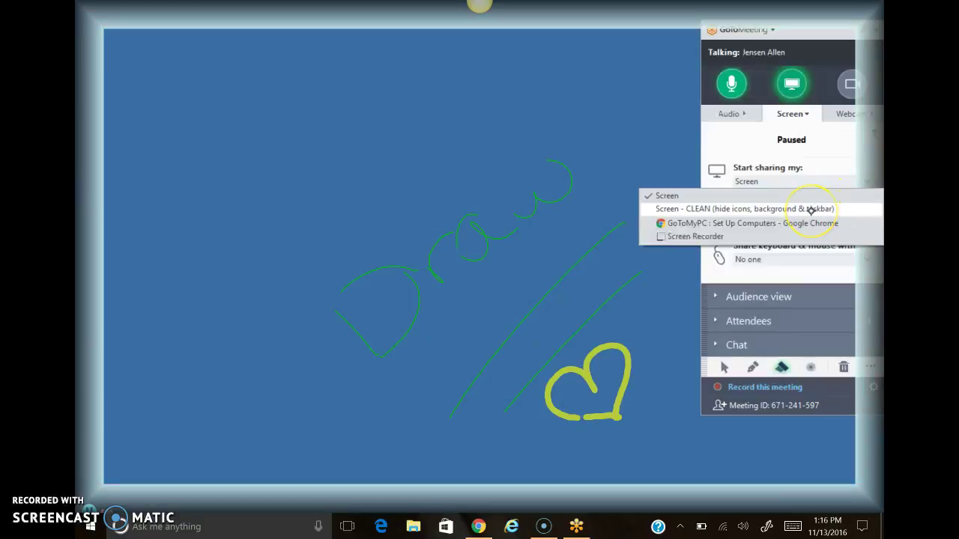
pyautogui.click(810, 209)
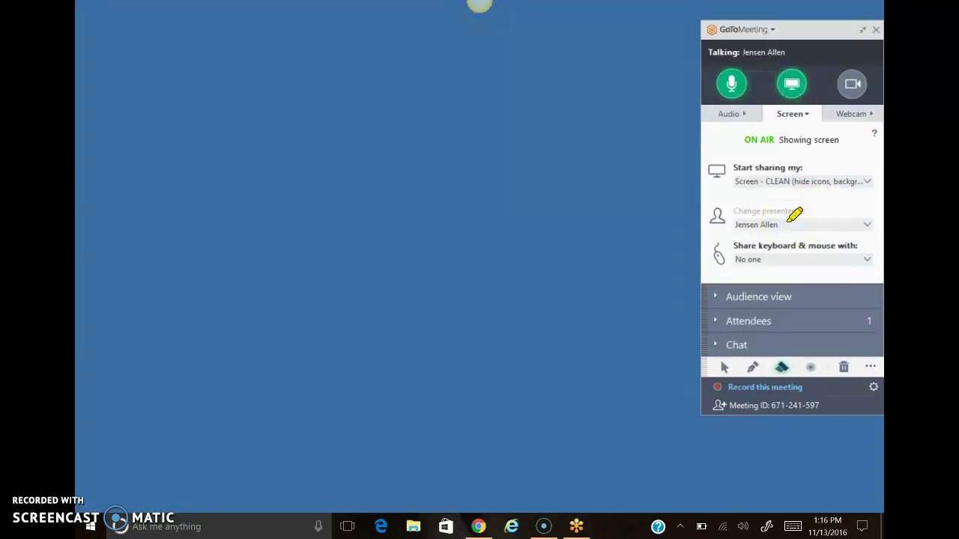
# Handwrite "Hide" diagonally across the clean blue screen with the highlighter and add a short underline at its end.
pyautogui.moveTo(319, 228); pyautogui.dragTo(401, 316)
pyautogui.moveTo(369, 211); pyautogui.dragTo(442, 278)
pyautogui.moveTo(365, 281)
pyautogui.mouseDown()
pyautogui.moveTo(424, 224)
pyautogui.moveTo(445, 220)
pyautogui.mouseUp()
pyautogui.click(406, 195)
pyautogui.moveTo(490, 188)
pyautogui.mouseDown()
pyautogui.moveTo(502, 218)
pyautogui.moveTo(490, 157)
pyautogui.moveTo(557, 201)
pyautogui.mouseUp()
pyautogui.moveTo(574, 142)
pyautogui.mouseDown()
pyautogui.moveTo(595, 172)
pyautogui.moveTo(616, 150)
pyautogui.mouseUp()
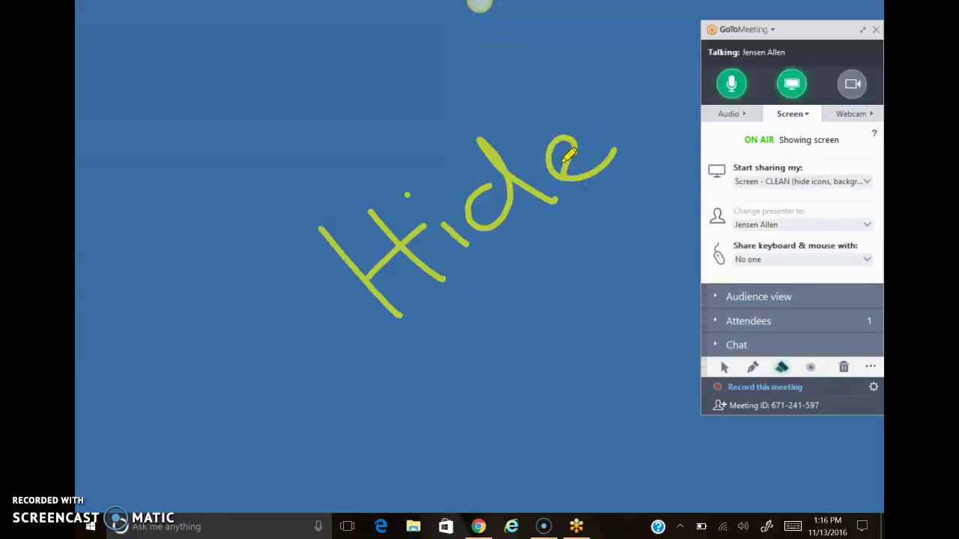
pyautogui.moveTo(399, 357); pyautogui.dragTo(636, 168)
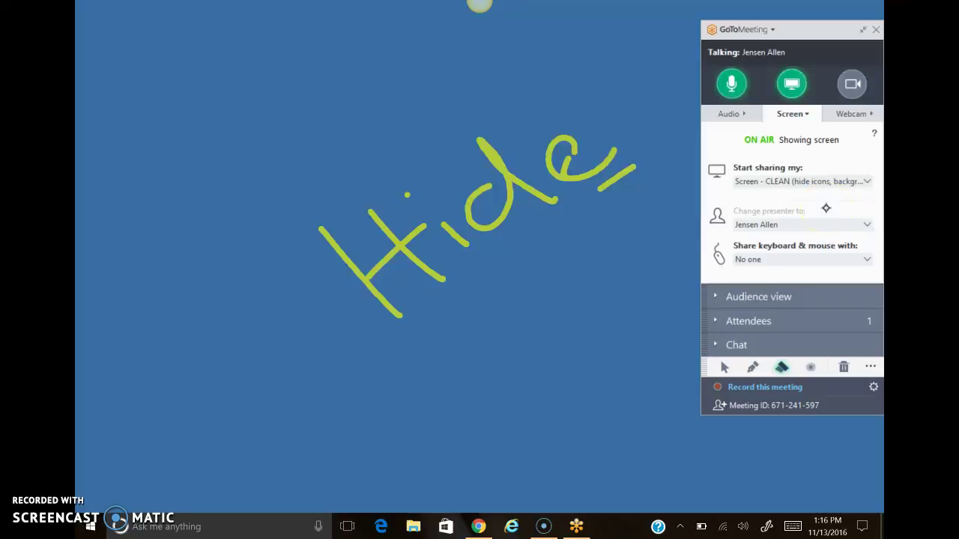
# Review the list of sources available for sharing and close it without changing the selection.
pyautogui.moveTo(860, 172)
pyautogui.mouseDown()
pyautogui.moveTo(855, 185)
pyautogui.moveTo(867, 180)
pyautogui.mouseUp()
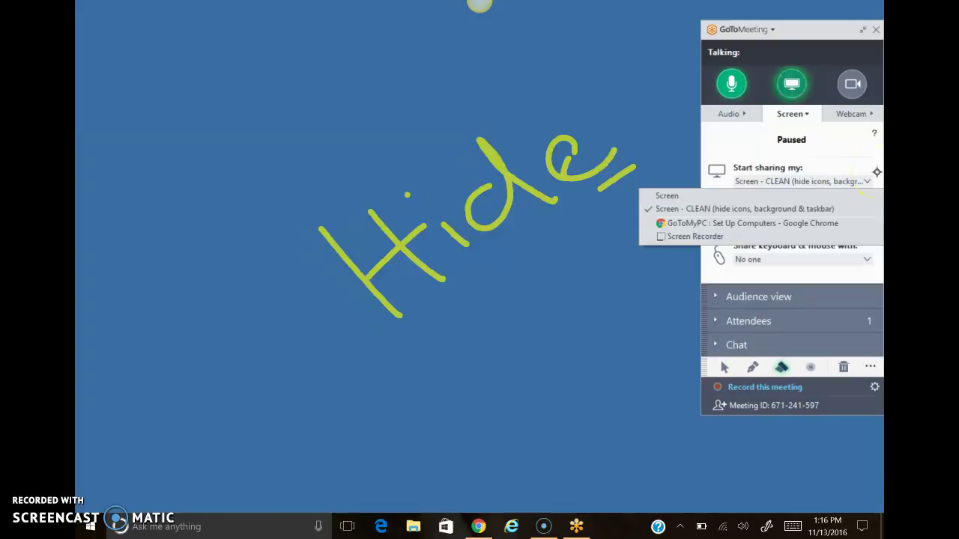
pyautogui.click(719, 247)
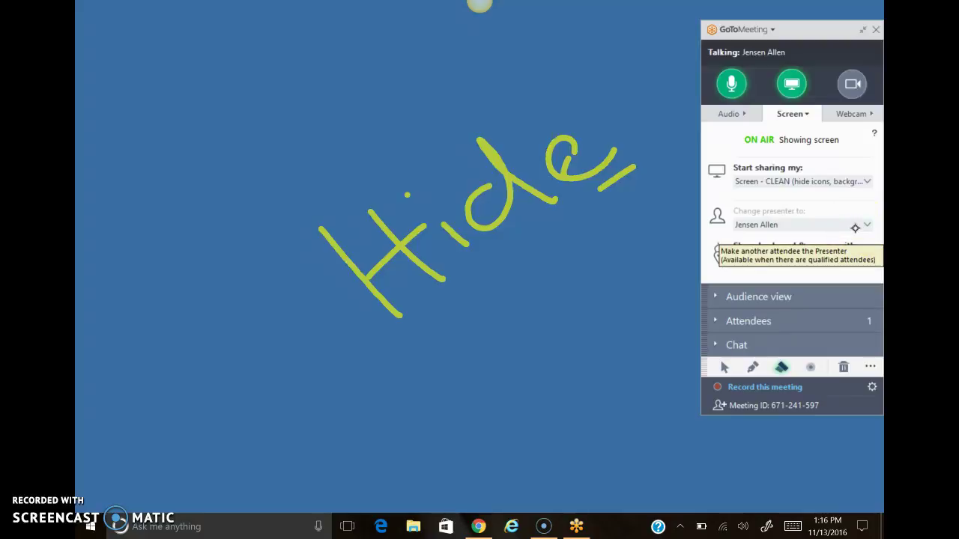
# Stop sharing the clean screen and start sharing it again.
pyautogui.moveTo(793, 80)
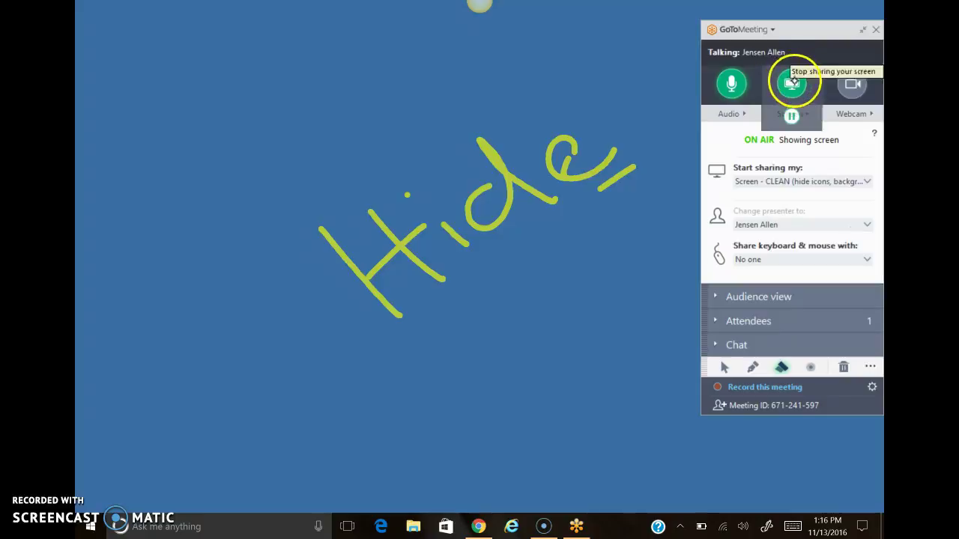
pyautogui.click(792, 80)
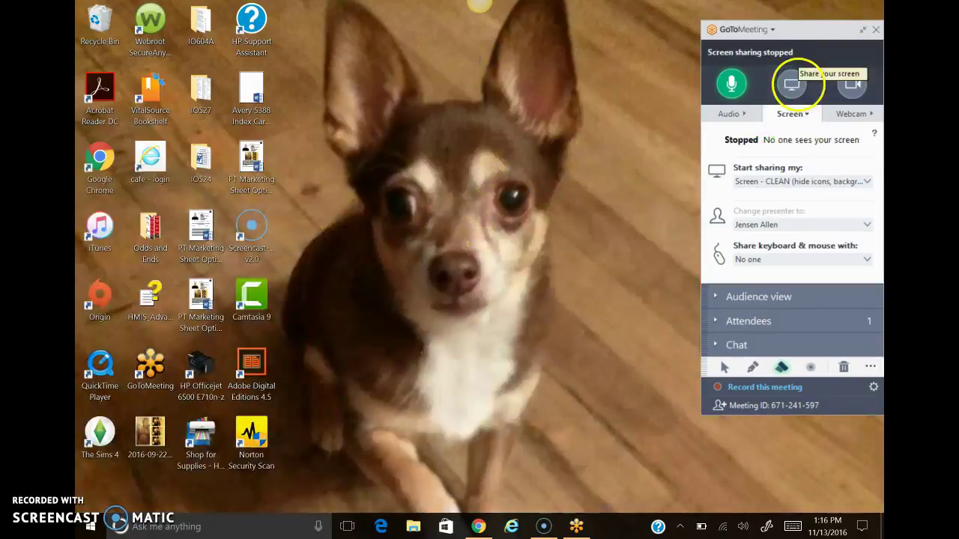
pyautogui.click(793, 80)
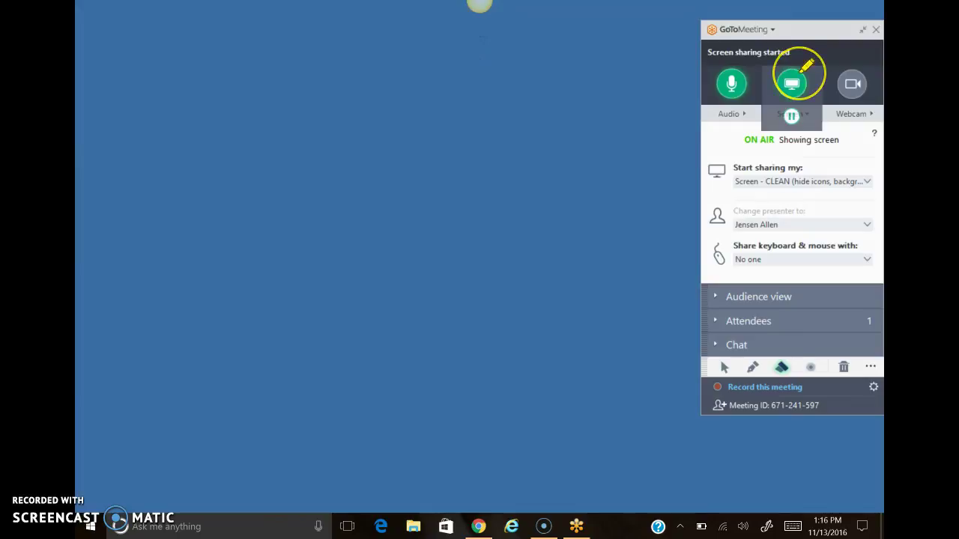
# Share keyboard and mouse control from the screen sharing options and acknowledge the notice about shared control.
pyautogui.click(868, 258)
pyautogui.click(775, 277)
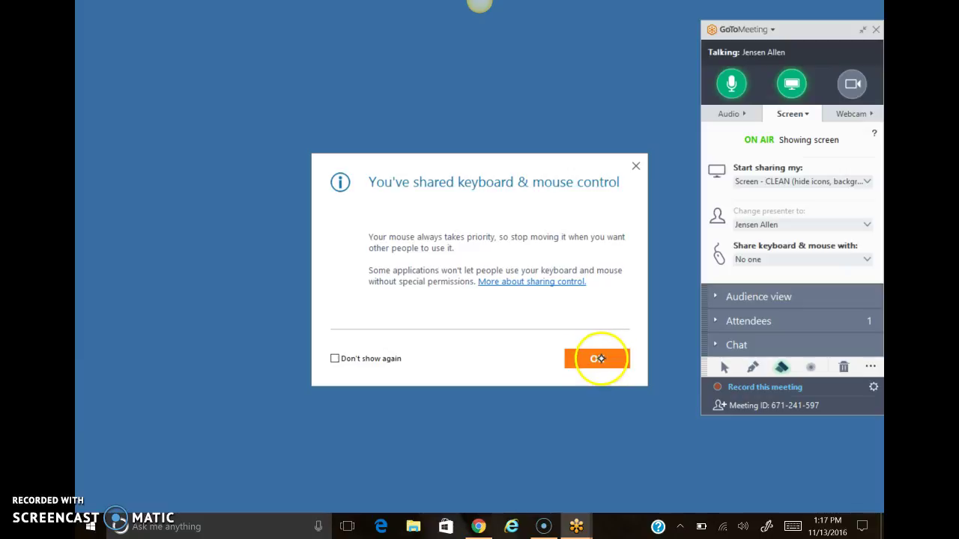
pyautogui.click(597, 360)
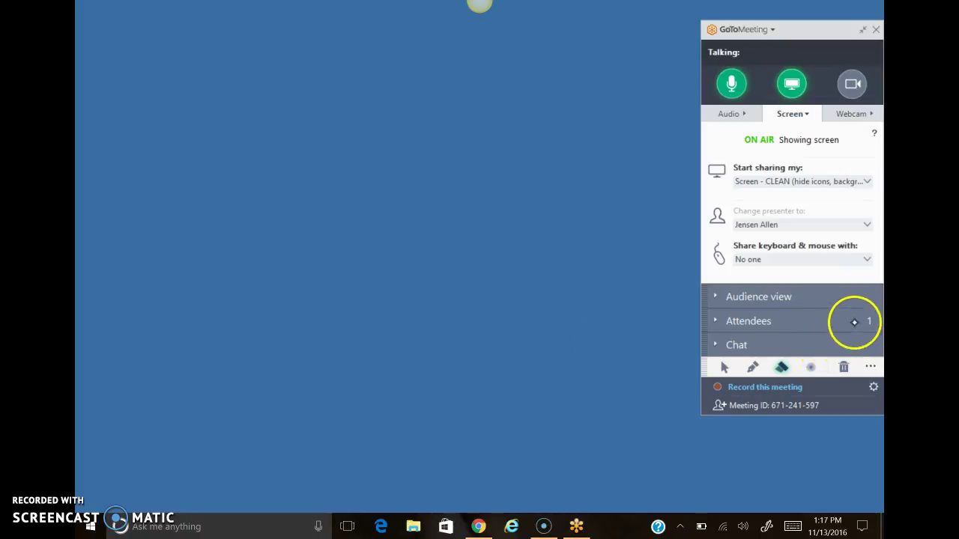
# Start recording the meeting and review the recording preferences for conversion reminders and the save location.
pyautogui.click(775, 386)
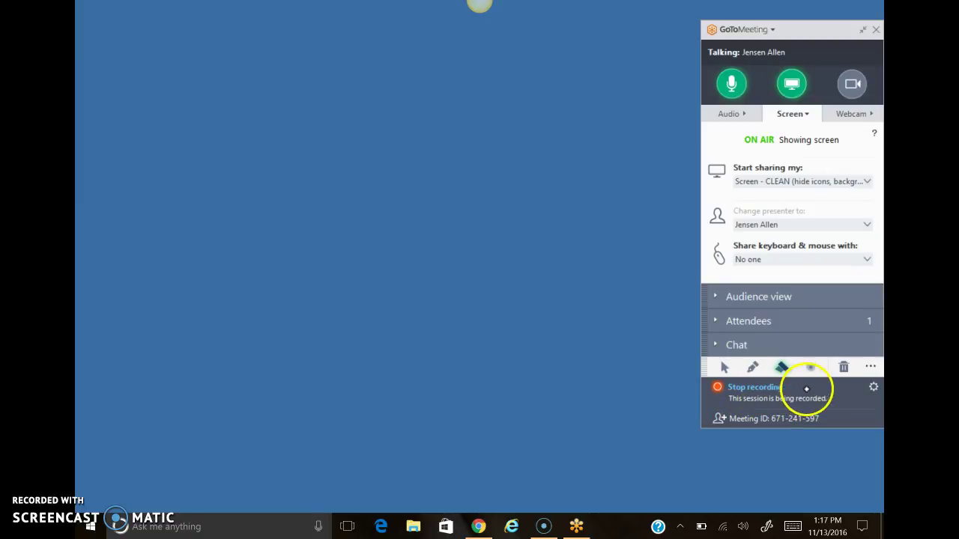
pyautogui.click(871, 387)
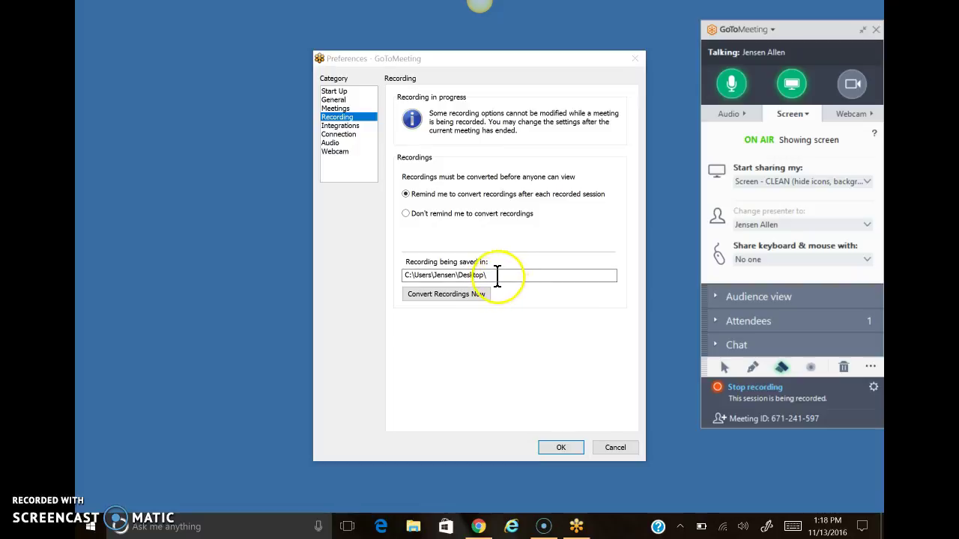
pyautogui.click(562, 447)
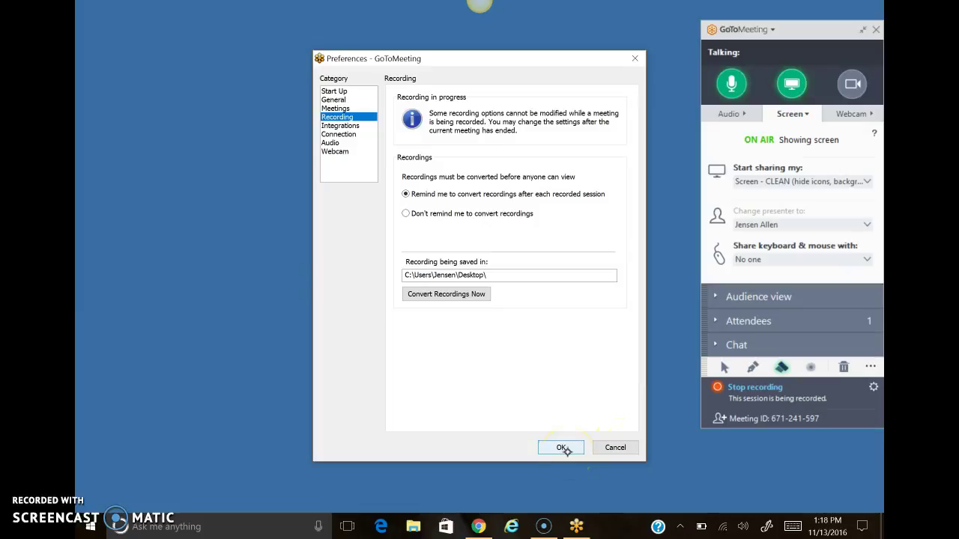
pyautogui.click(873, 386)
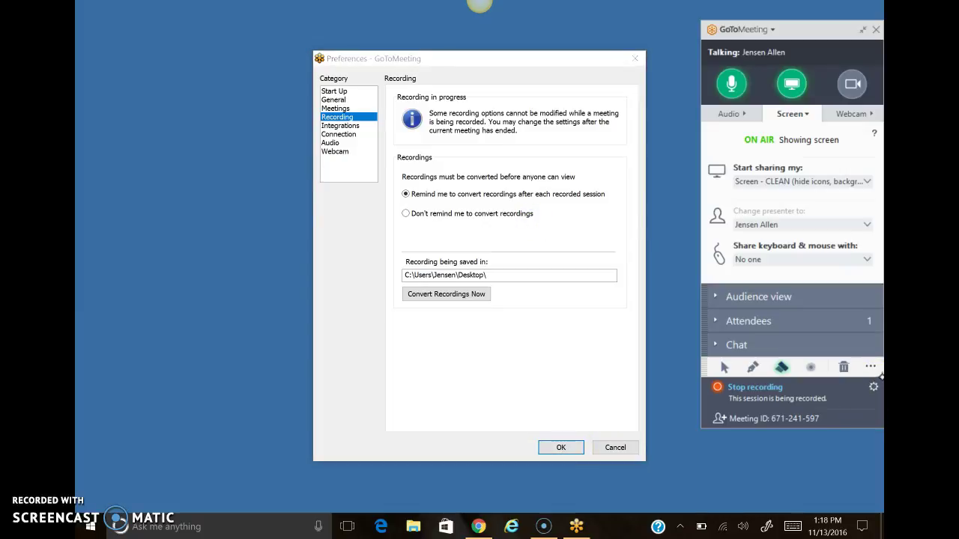
# Choose Microsoft LifeCam Rear as the webcam and start sharing its video in the meeting.
pyautogui.click(866, 114)
pyautogui.click(529, 67)
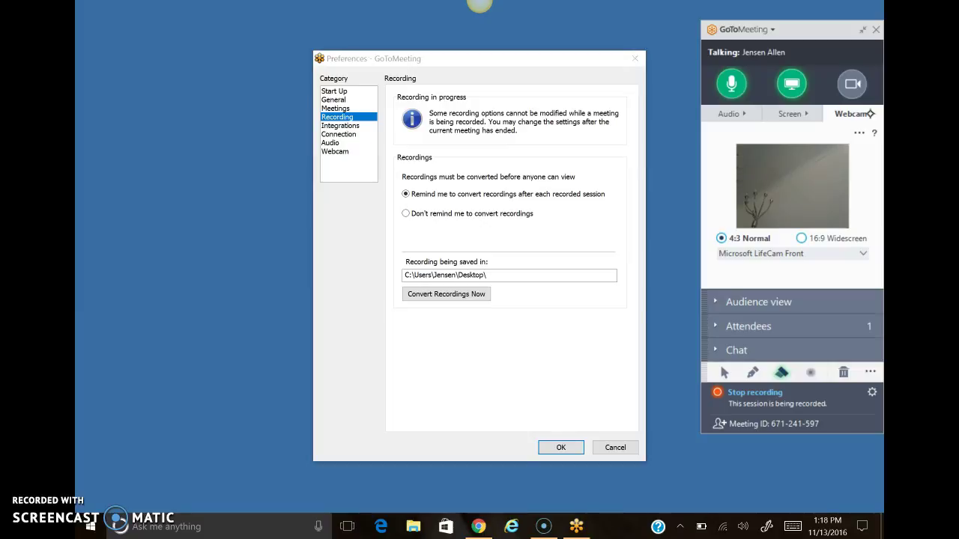
pyautogui.click(867, 254)
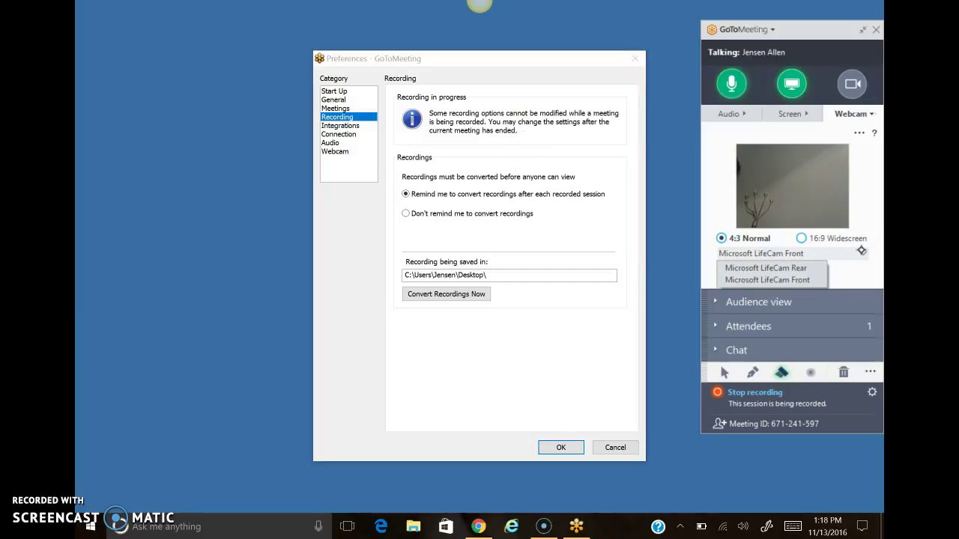
pyautogui.click(758, 267)
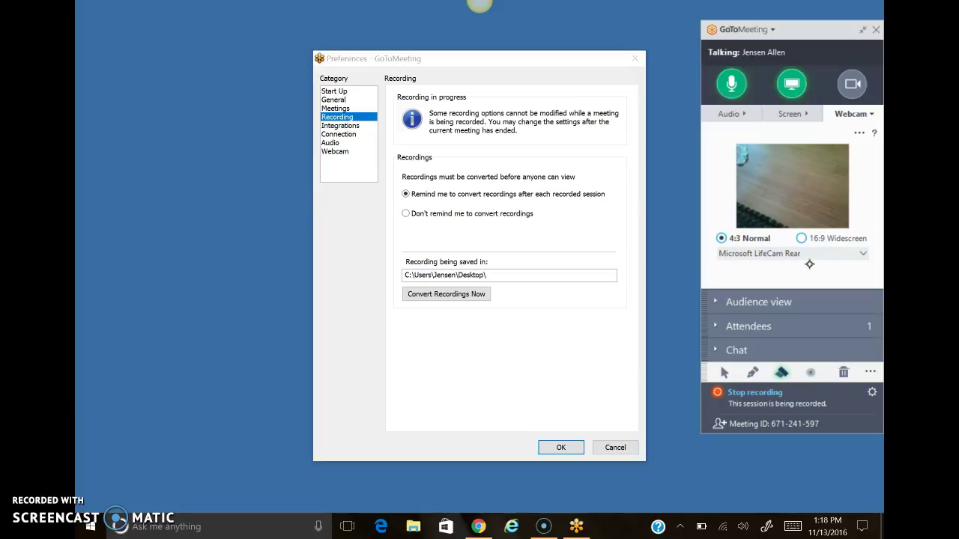
pyautogui.click(851, 85)
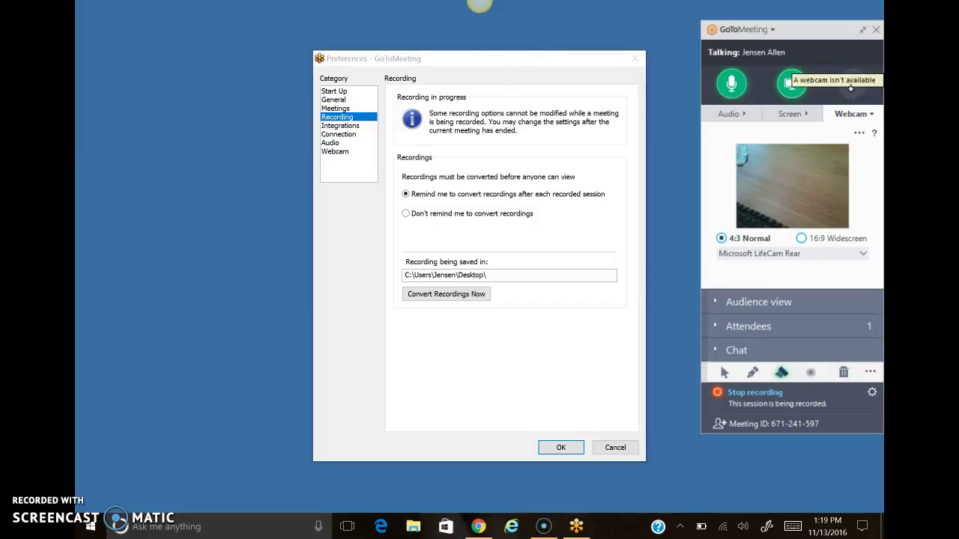
# Accept the recording preferences and end the meeting for everyone.
pyautogui.click(565, 445)
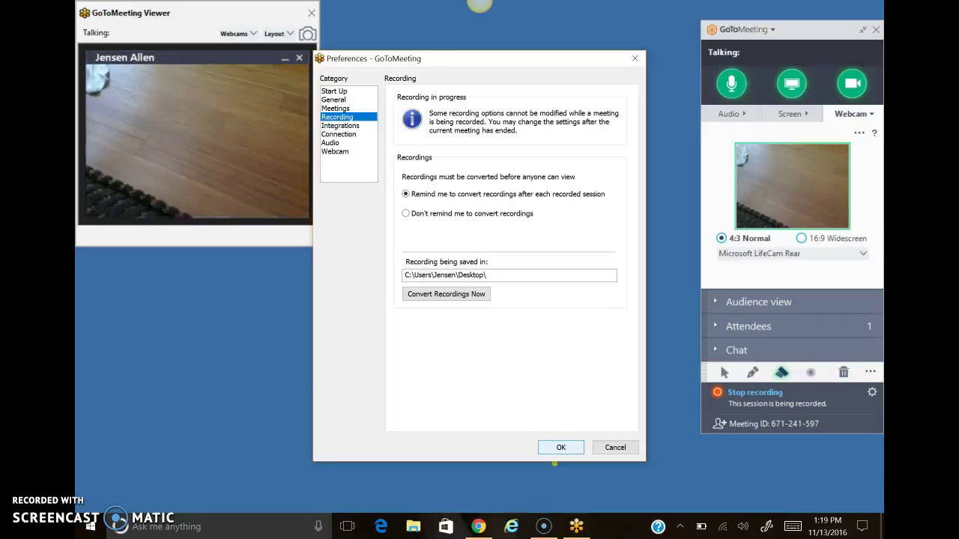
pyautogui.click(875, 29)
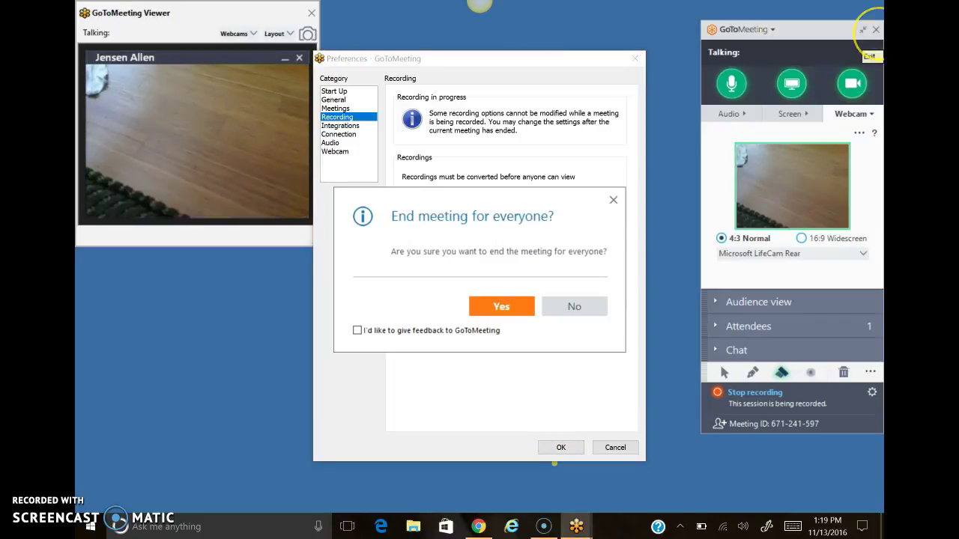
pyautogui.click(502, 306)
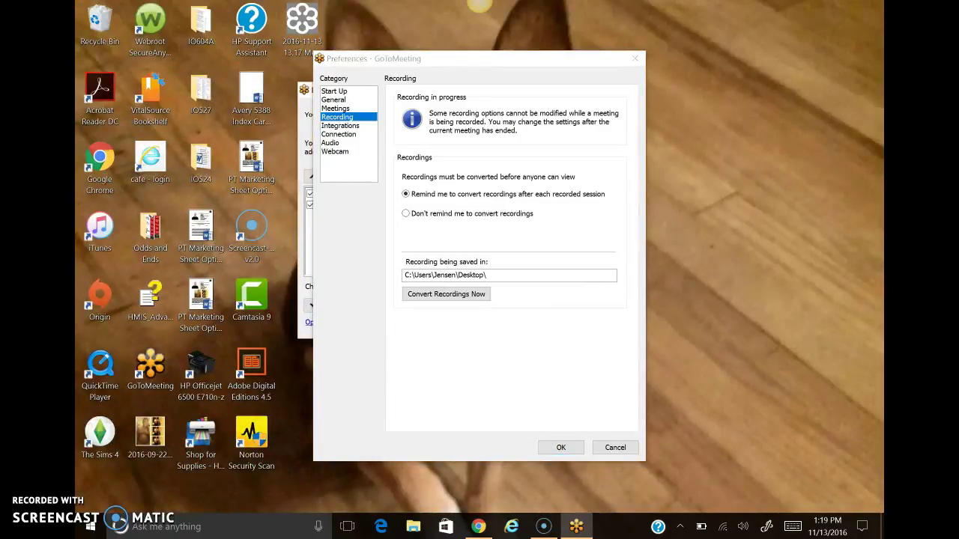